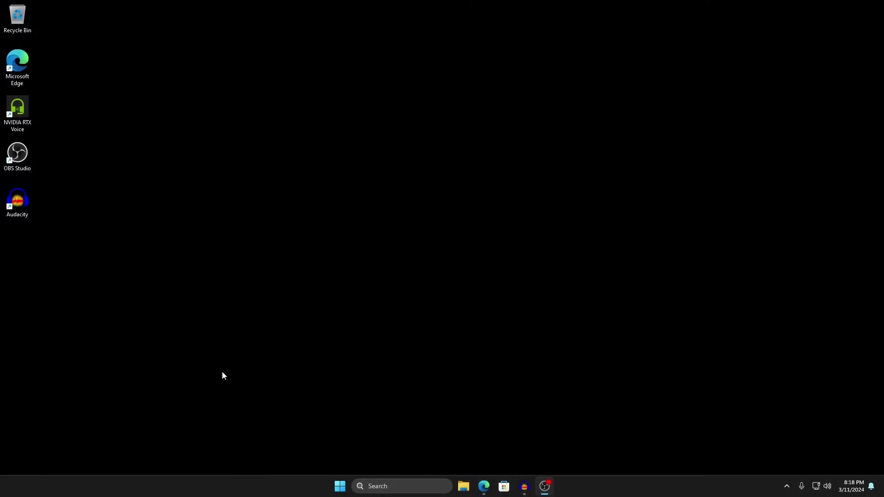
- Check CPU usage on Task Manager's Performance tab, then close Task Manager
right_click(587, 487)
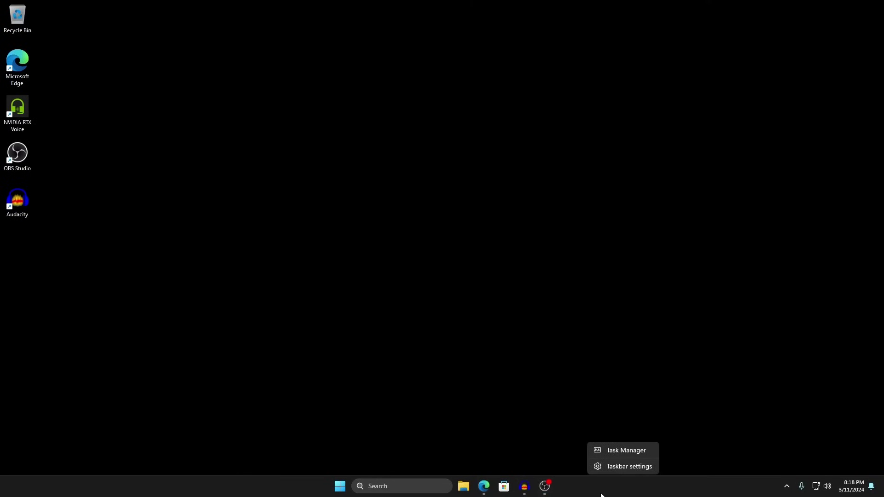
left_click(601, 450)
left_click(187, 114)
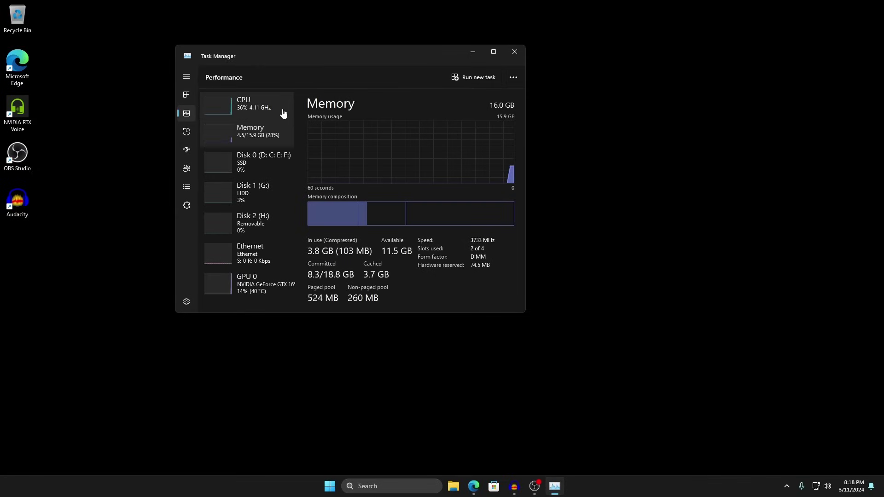
left_click(283, 113)
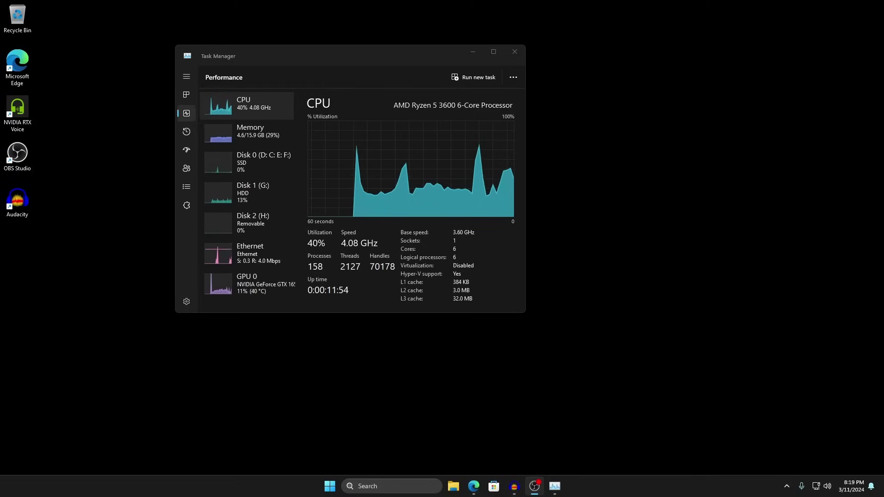
key("alt+F4")
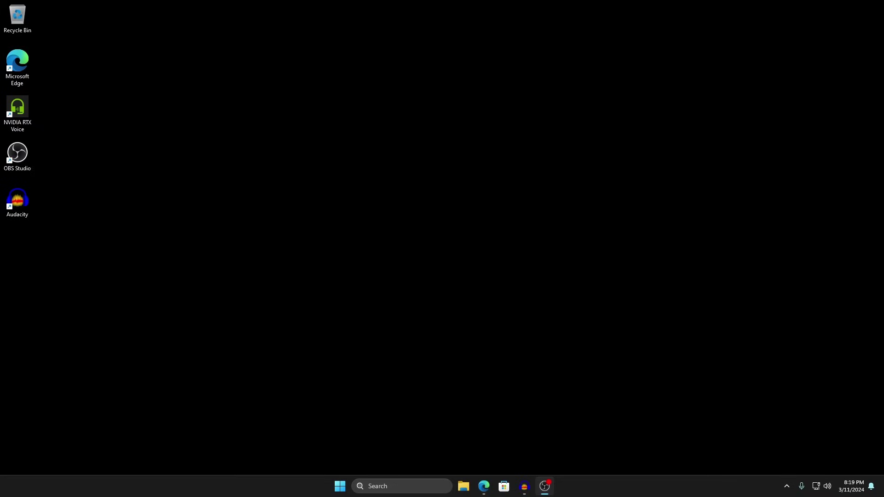
- Review Task Manager's startup apps, selecting the Terminal entry, then close it
right_click(588, 485)
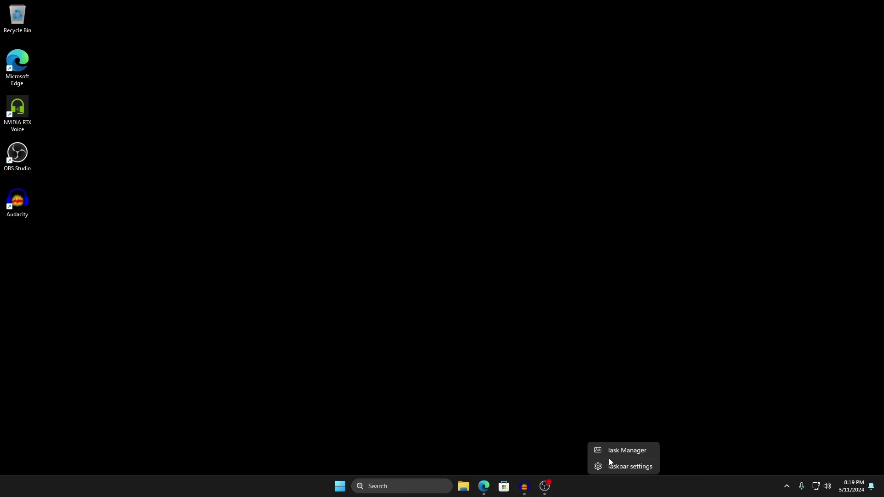
left_click(609, 452)
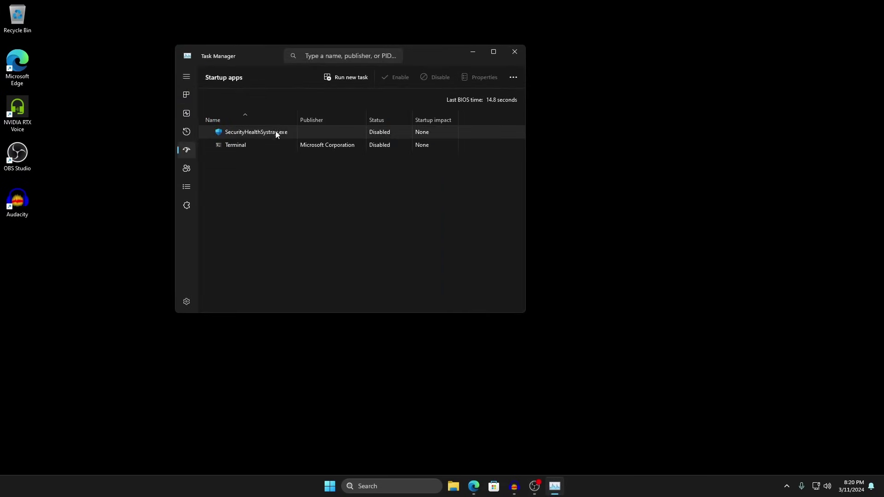
left_click(261, 145)
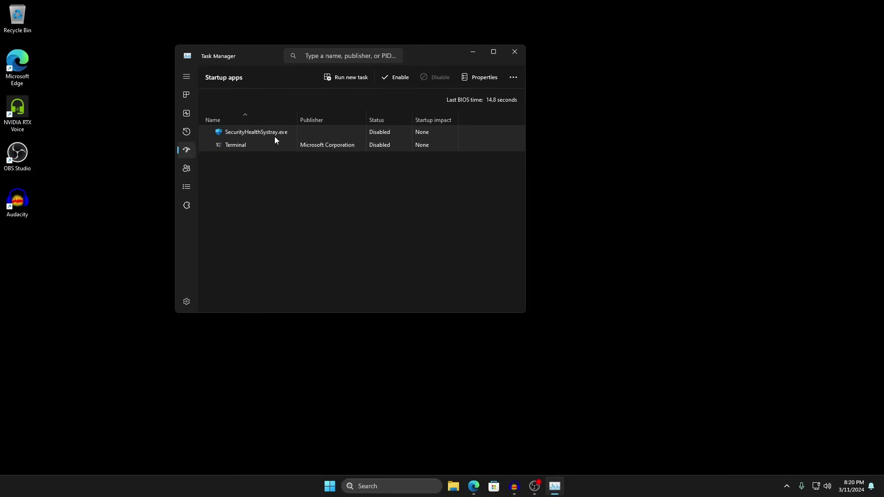
key("alt+F4")
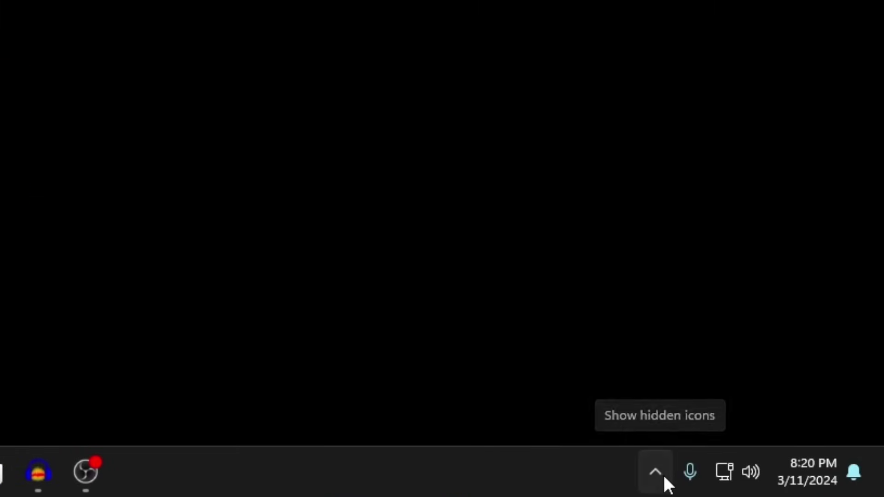
- Show and dismiss the hidden tray icons, then bring up Windows Search
left_click(663, 472)
mouse_move(677, 475)
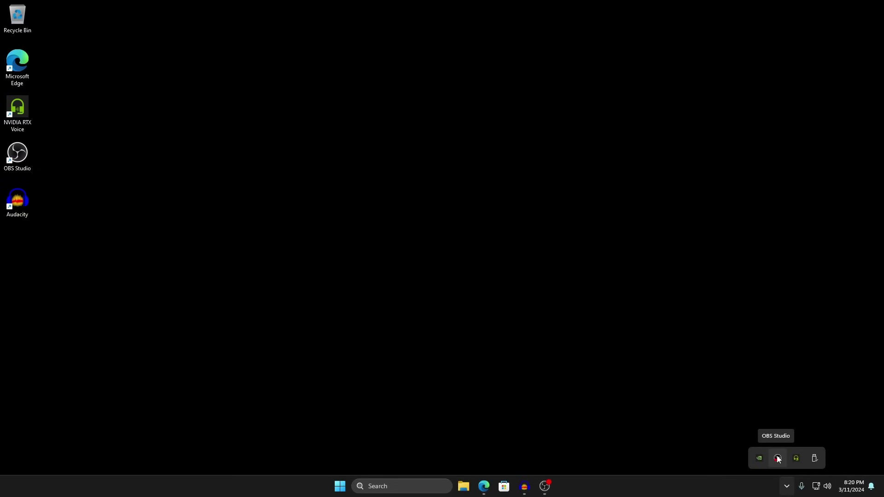
left_click(498, 430)
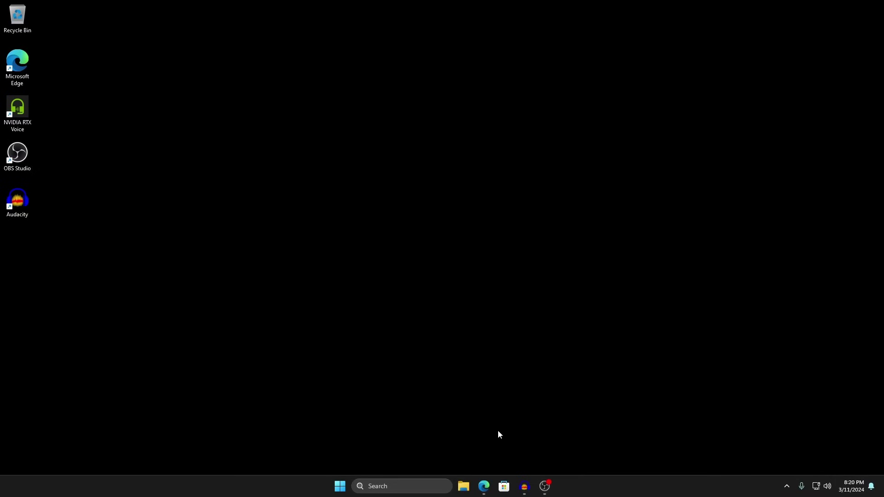
left_click(413, 487)
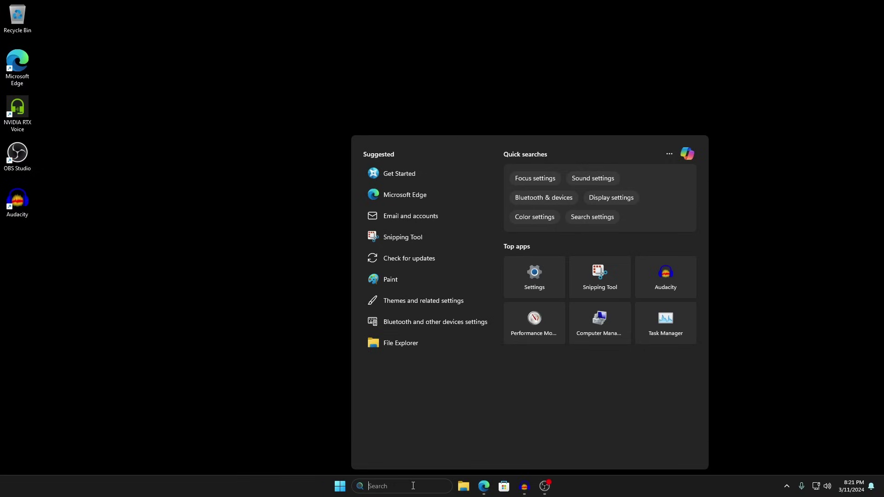
- Launch regedit and select SvcHostSplitThresholdInKB under HKLM\SYSTEM\CurrentControlSet\Control
type("regedit")
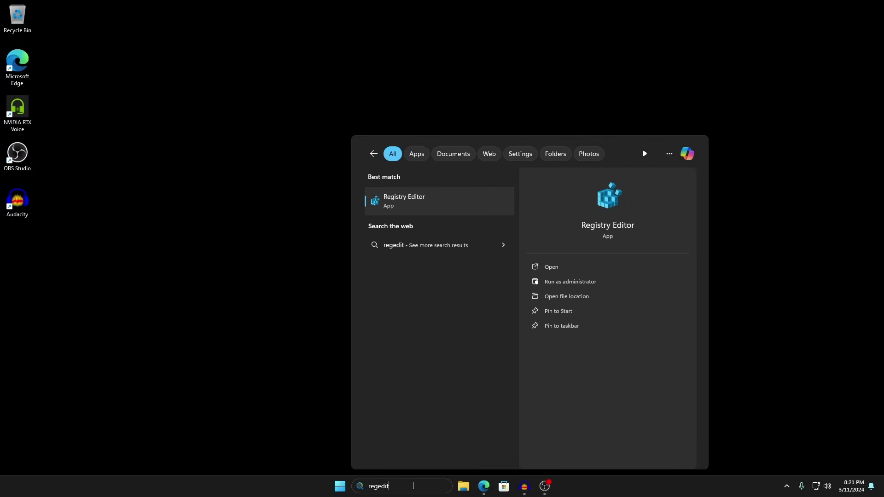
key("Return")
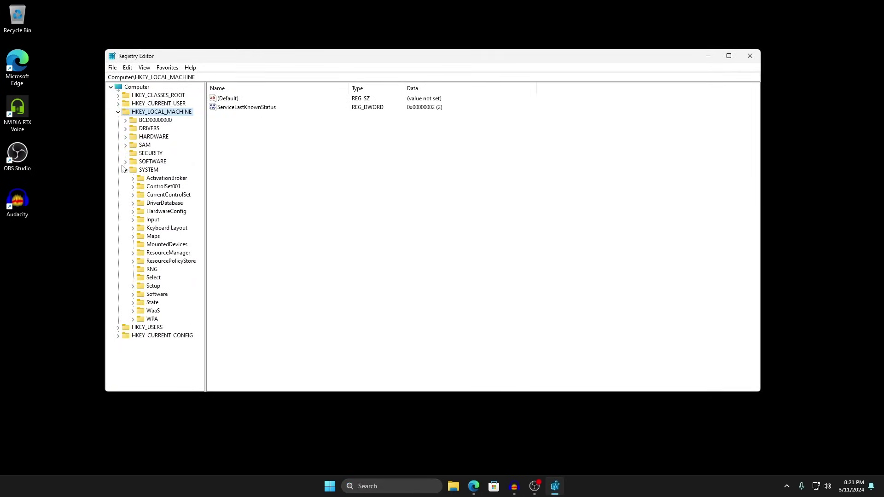
left_click(134, 171)
left_click(163, 194)
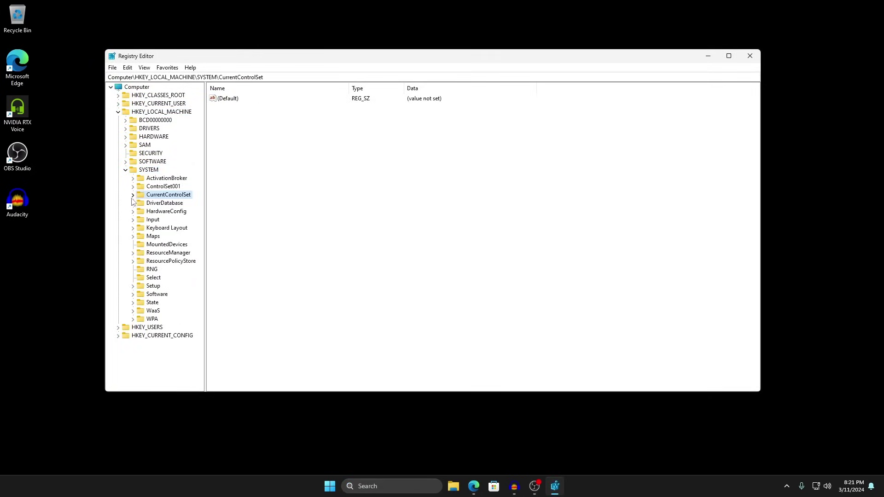
left_click(133, 195)
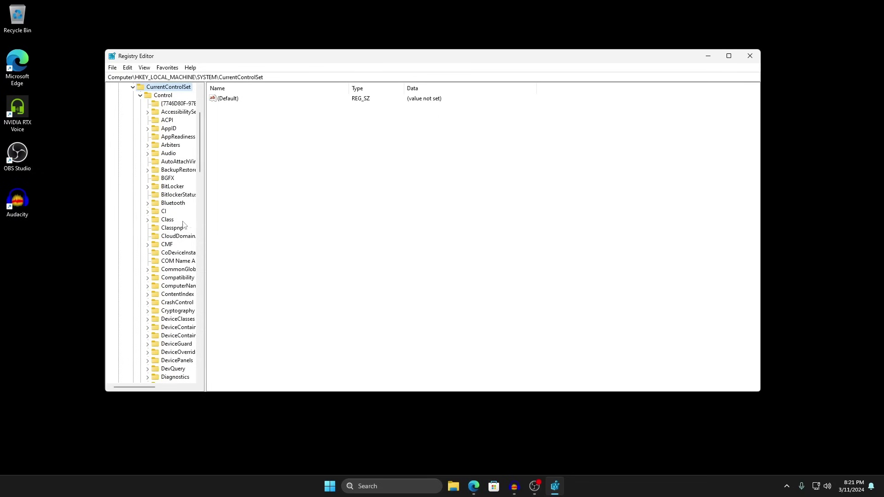
key("Down")
key("Left")
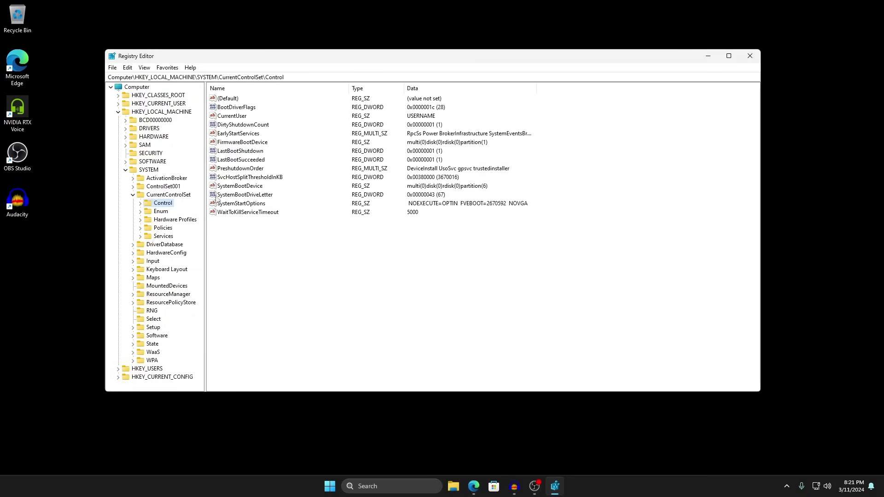
left_click(237, 180)
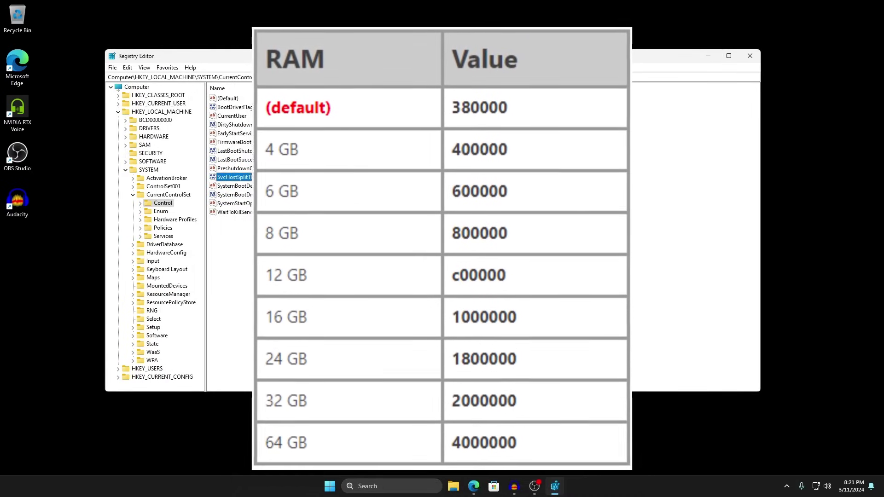
- Check Task Manager's Memory page beside Registry Editor, showing 16.0 GB installed
right_click(630, 486)
left_click(653, 448)
left_click(186, 113)
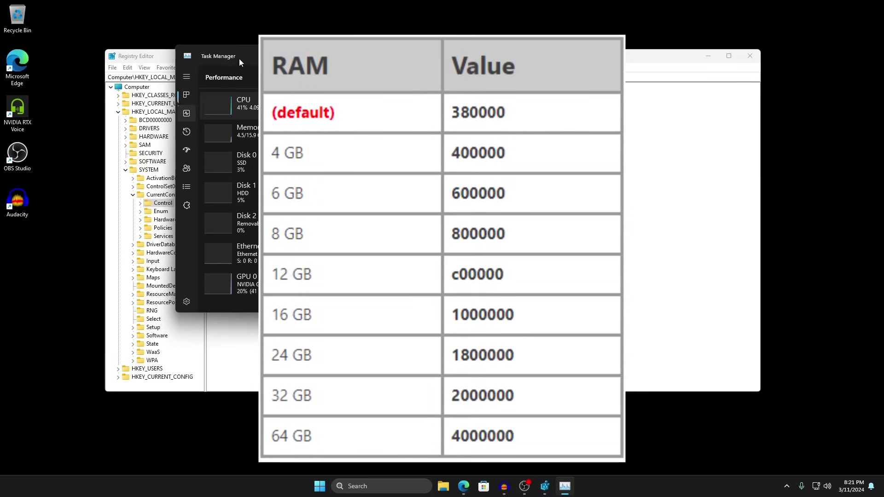
left_click_drag(239, 59, 396, 59)
left_click(393, 134)
key("alt+Tab")
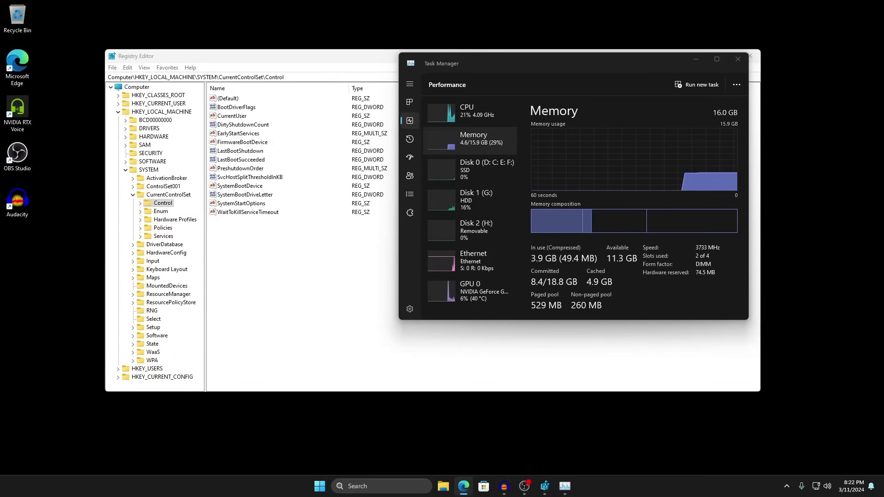
- Set SvcHostSplitThresholdInKB to 1000000 hex (16777216), then view CPU in Task Manager
left_click(248, 179)
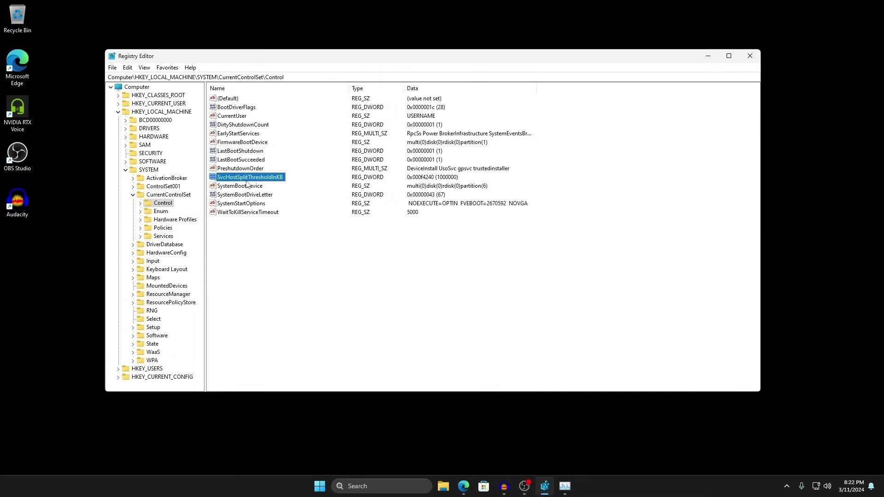
double_click(249, 178)
left_click_drag(193, 101, 376, 155)
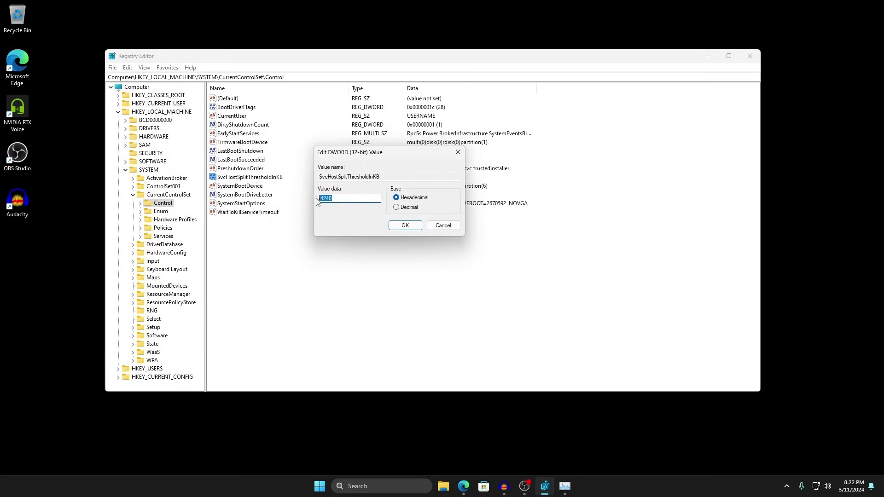
right_click(335, 199)
left_click(394, 240)
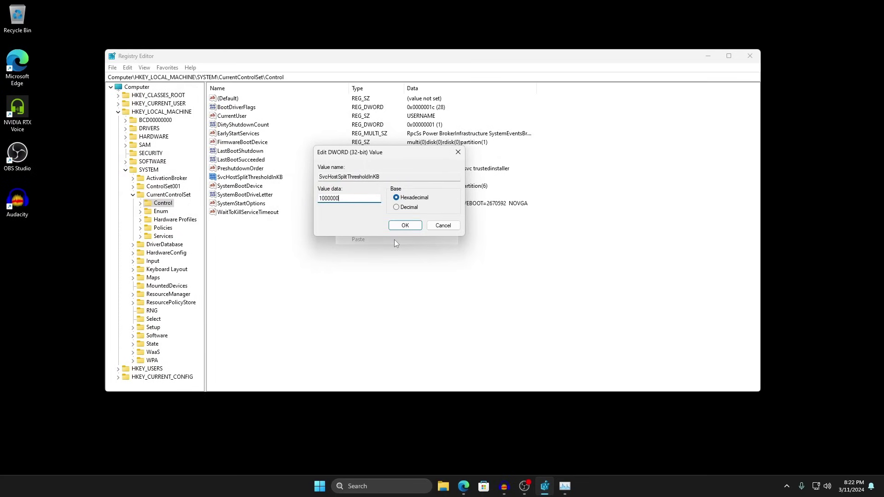
left_click(405, 225)
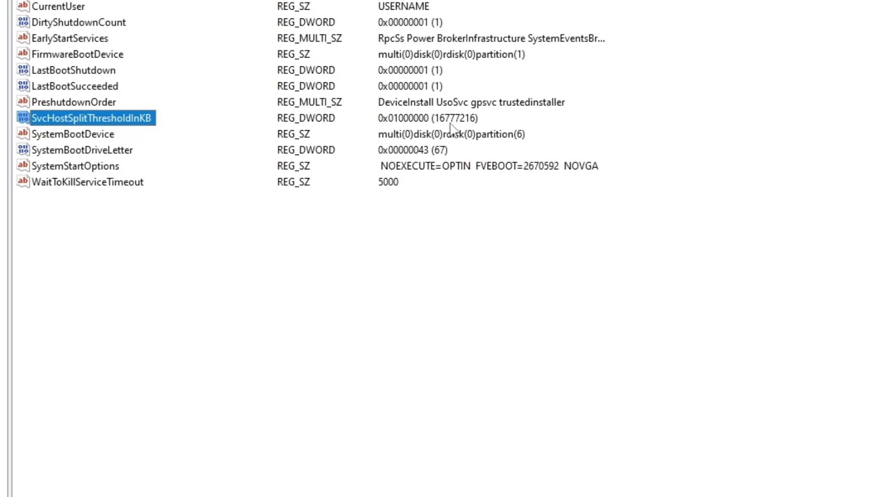
key("ctrl+shift+Escape")
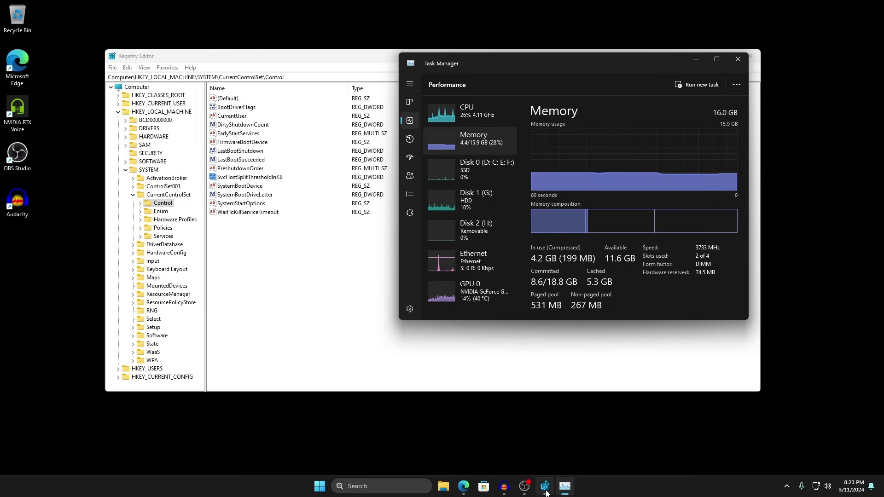
left_click(474, 114)
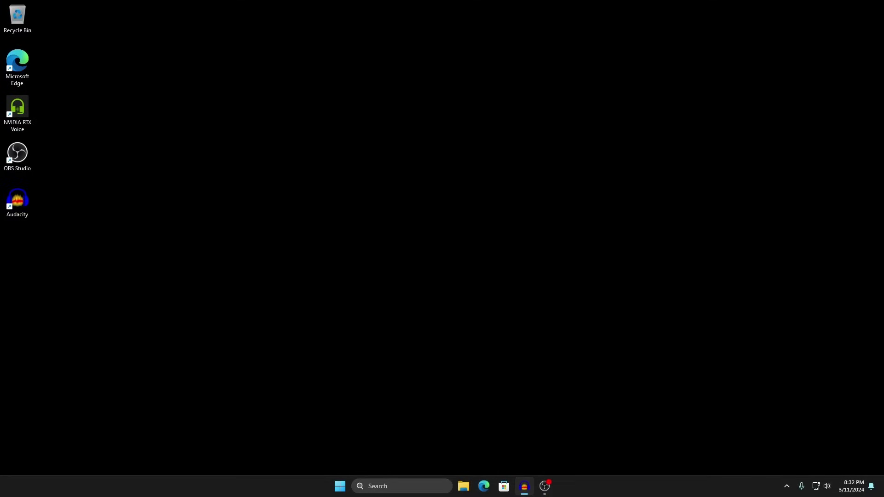
- Show CPU usage and uptime in Task Manager, then reveal the hidden tray icons
right_click(651, 480)
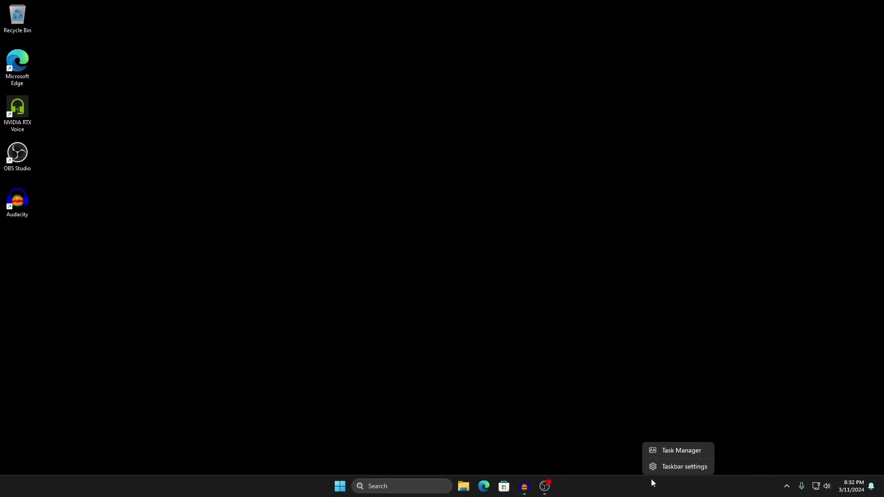
left_click(665, 453)
left_click(326, 125)
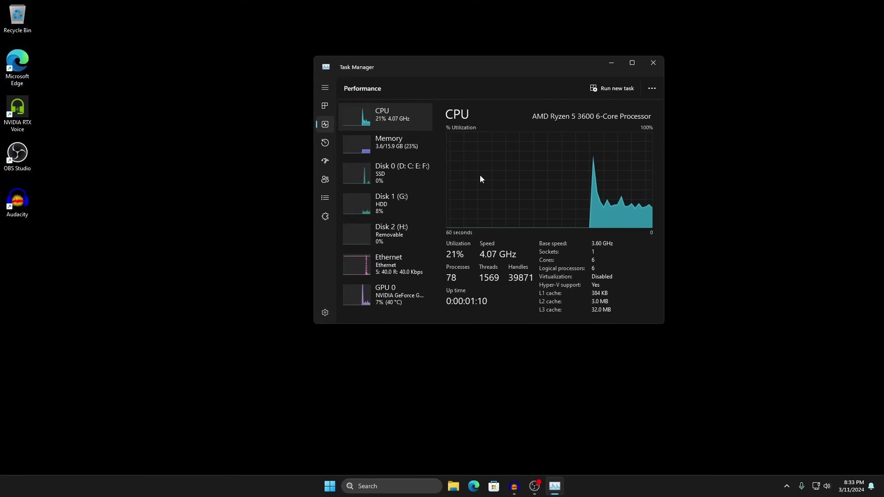
left_click(787, 486)
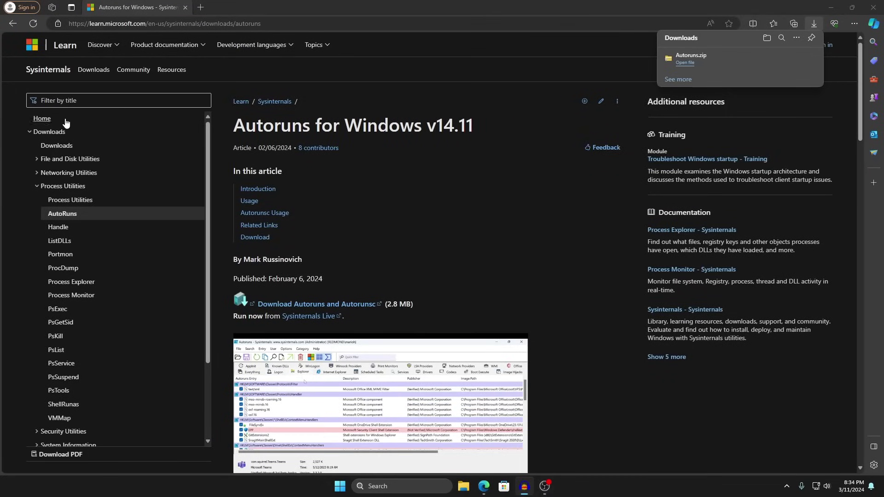
- Open the Downloads folder containing Autoruns.zip from Edge's downloads flyout
left_click(782, 65)
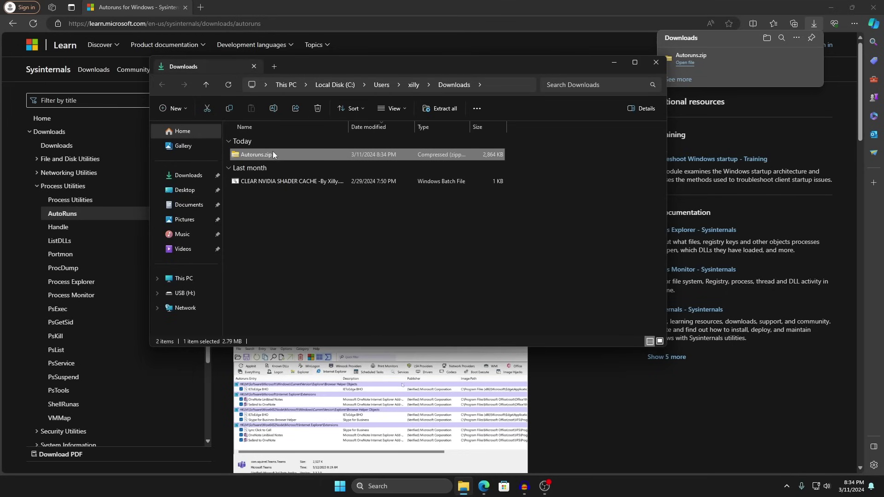
- Extract Autoruns.zip, run Autoruns64.exe, and close the extracted Autoruns folder
right_click(272, 152)
left_click(285, 244)
left_click(511, 330)
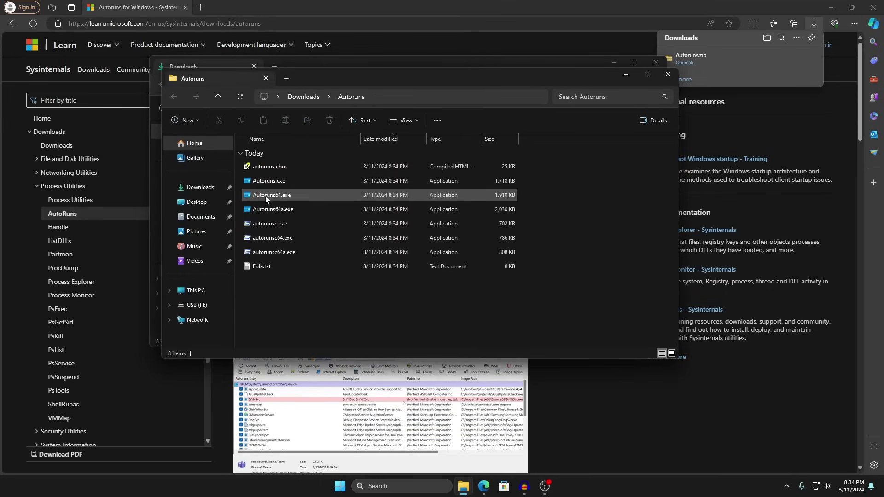
double_click(288, 196)
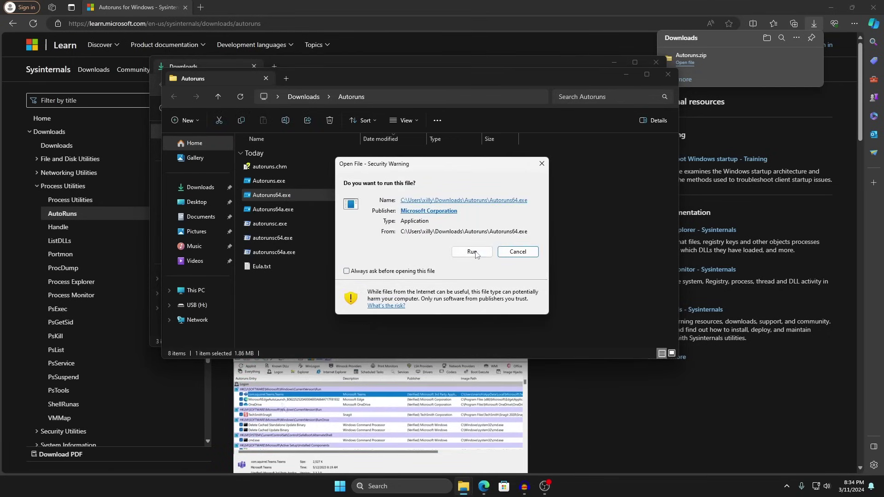
left_click(474, 252)
left_click(668, 74)
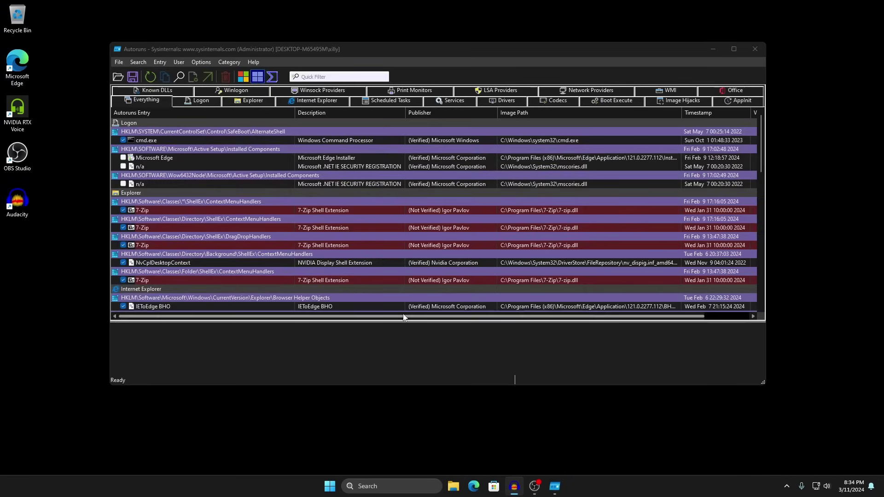
- Browse Autoruns' Logon and Scheduled Tasks entries, then list the auto-starting Services
left_click(193, 50)
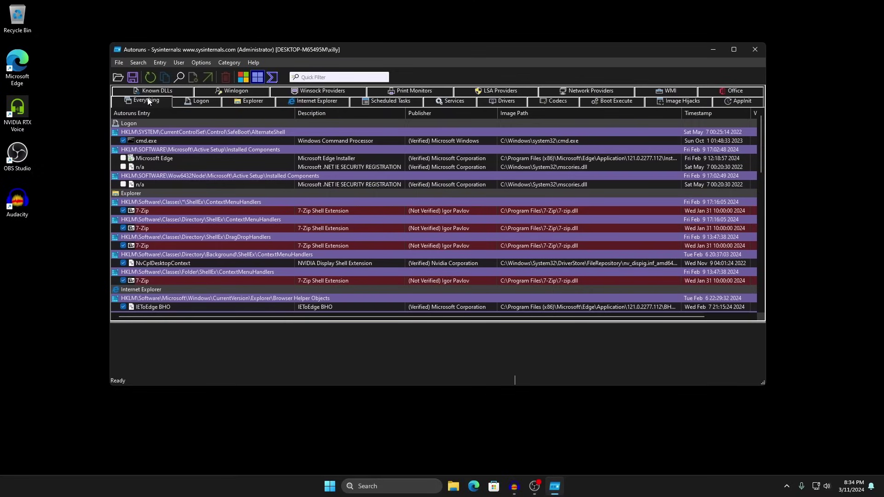
left_click(198, 101)
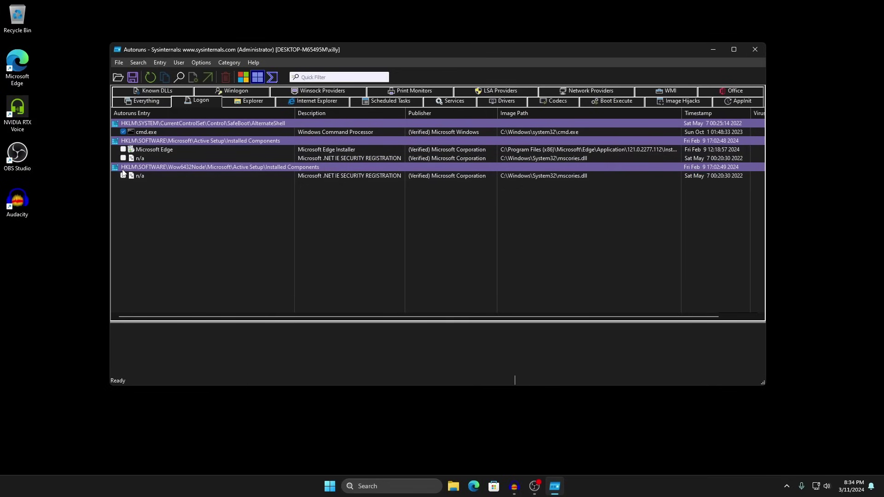
left_click(417, 102)
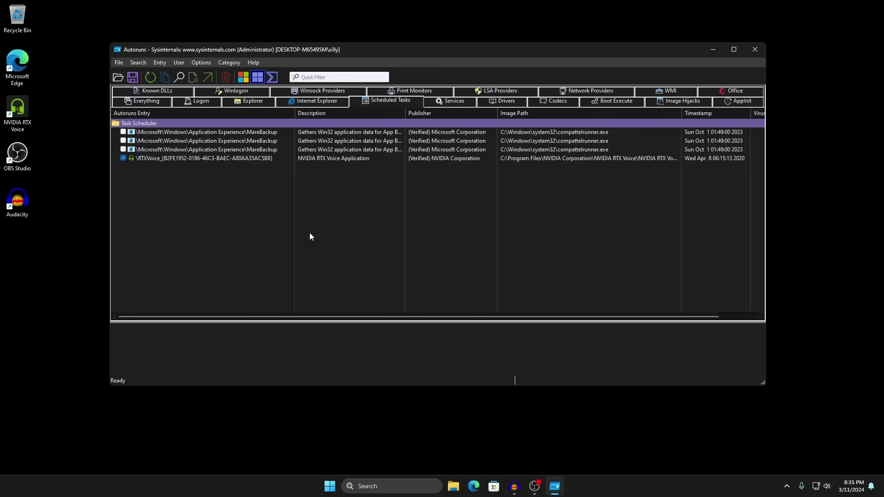
right_click(197, 151)
left_click(221, 164)
left_click(452, 101)
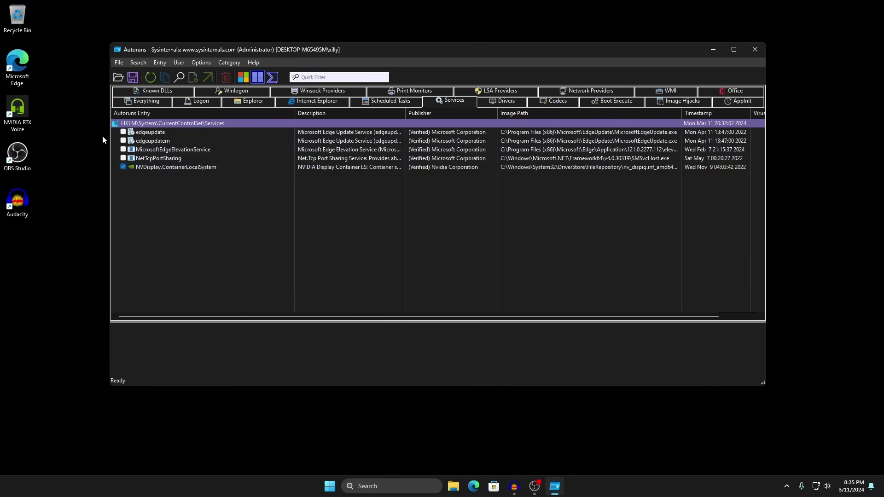
- Delete the Adobe Type Manager font driver entry on the Drivers tab
left_click(511, 104)
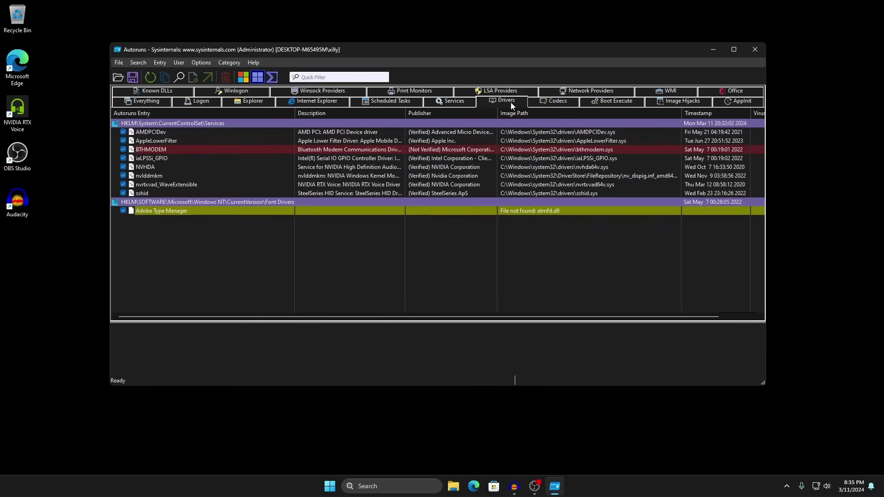
left_click(173, 213)
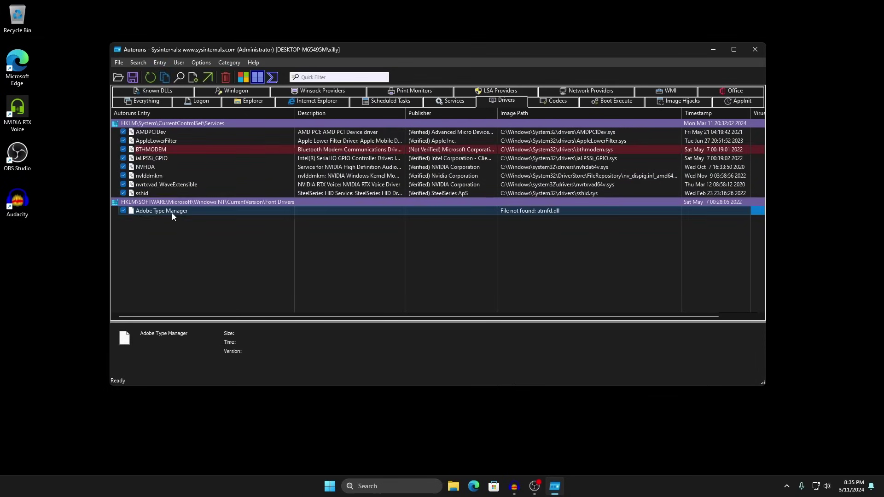
right_click(187, 210)
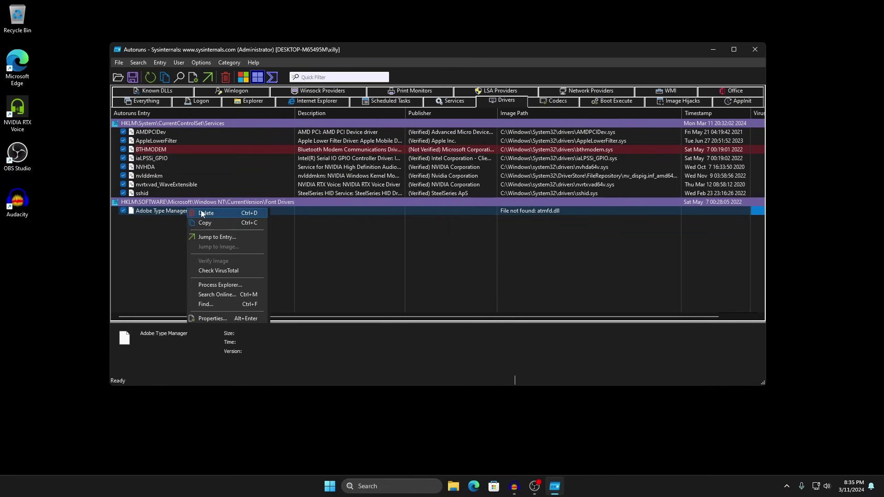
left_click(201, 212)
left_click(462, 278)
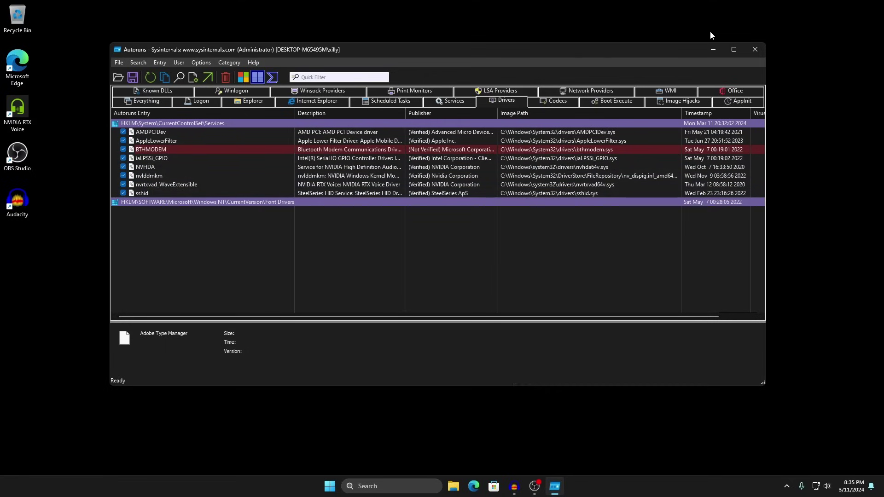
- Recheck the Services and Scheduled Tasks entries, then close Autoruns
left_click(450, 102)
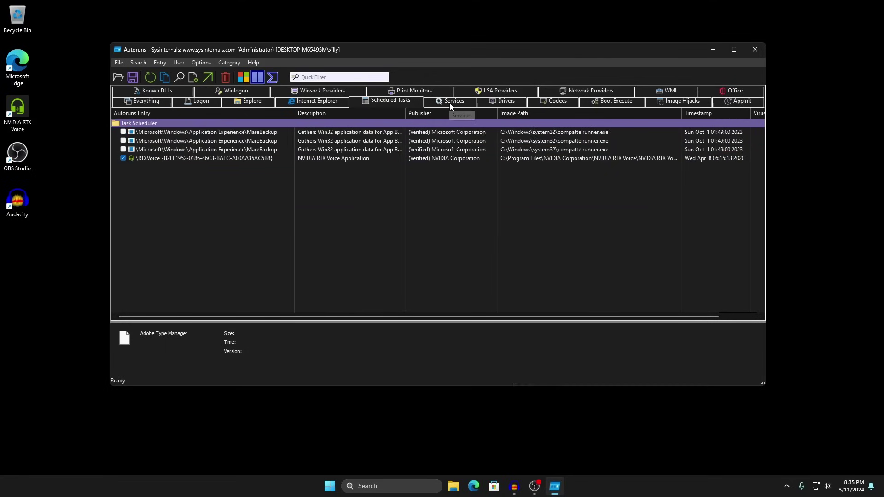
left_click(405, 102)
left_click(450, 101)
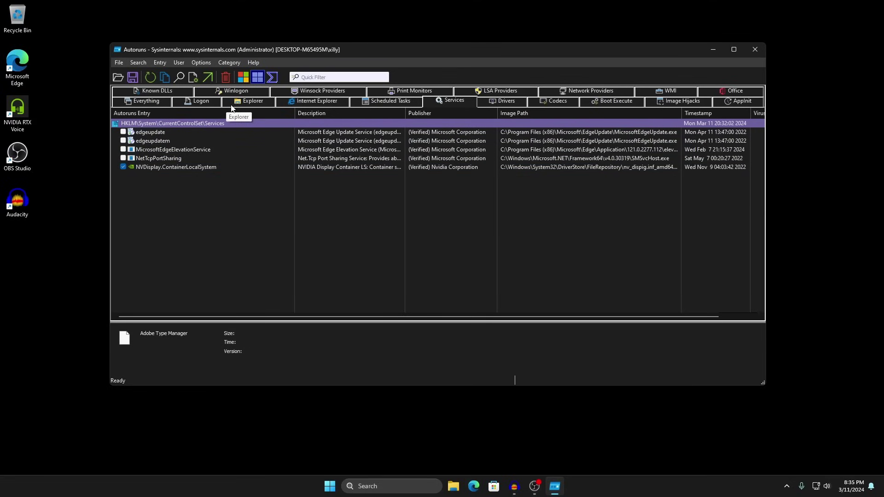
left_click(754, 51)
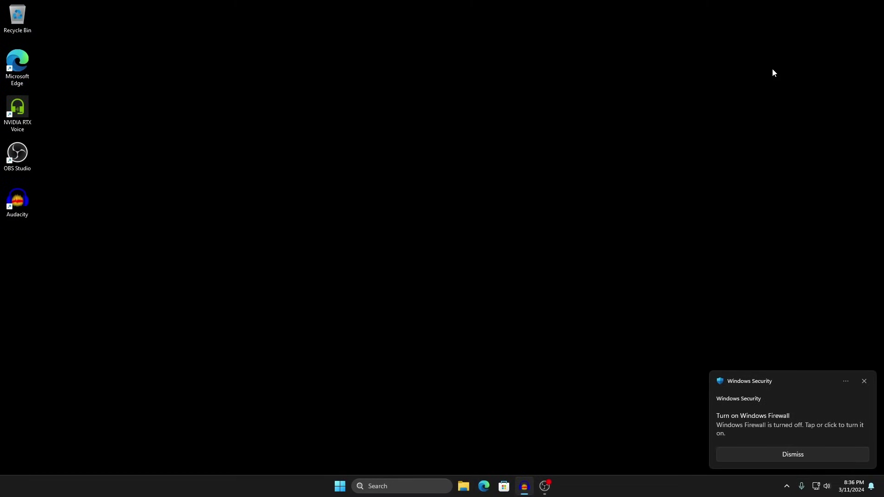
key("super+r")
type("regedit")
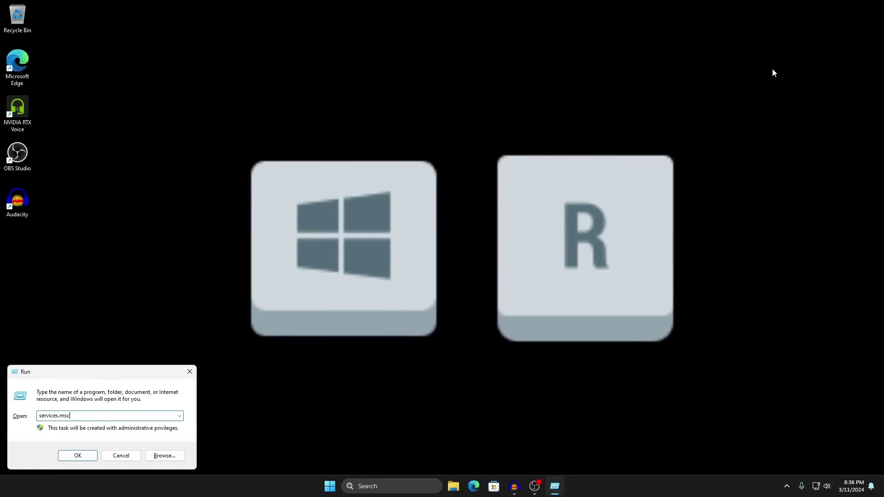
key("Return")
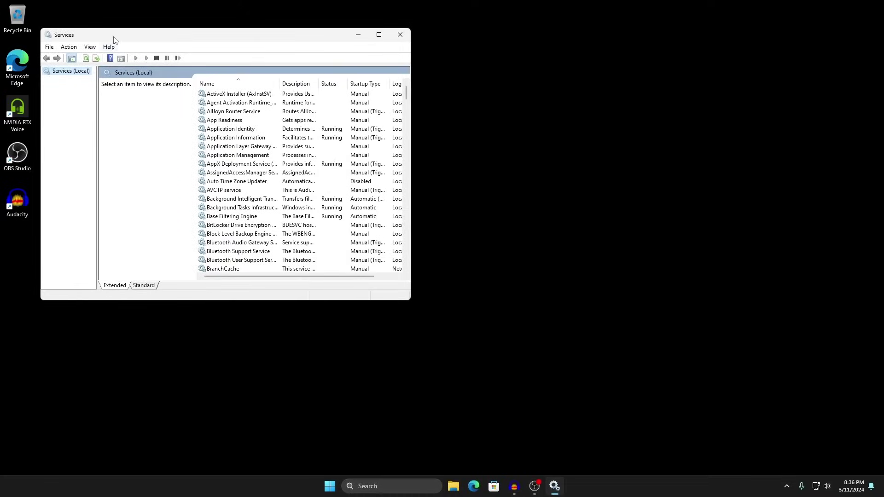
double_click(113, 37)
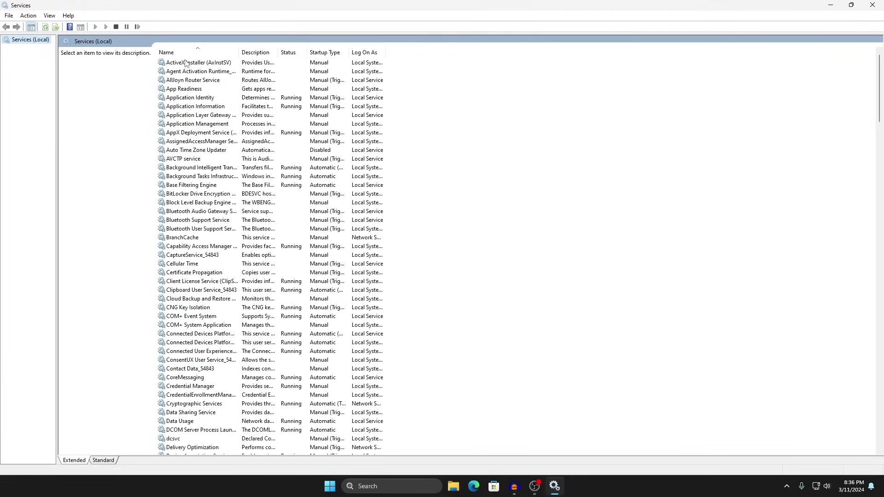
scroll(237, 242, "down", 20)
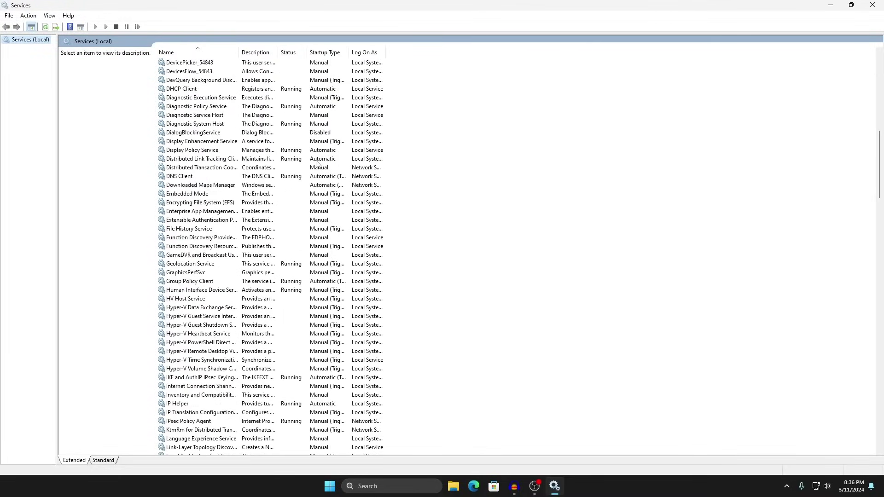
scroll(317, 163, "down", 20)
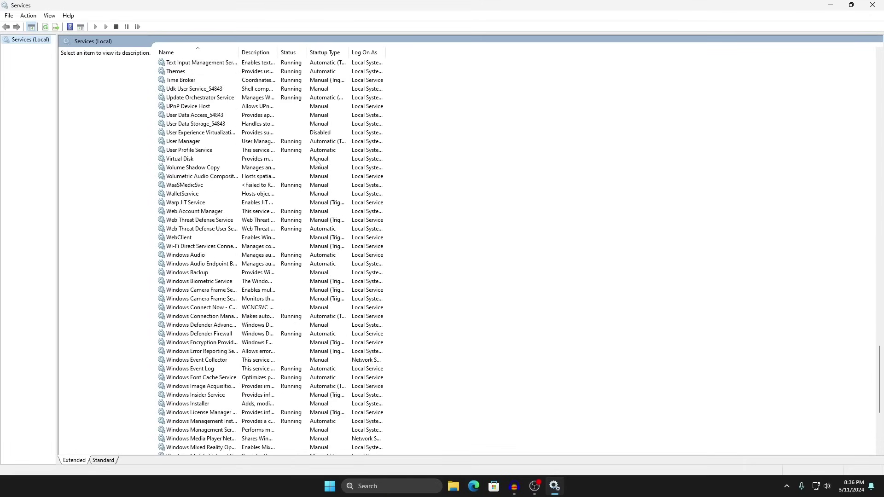
left_click_drag(879, 415, 876, 82)
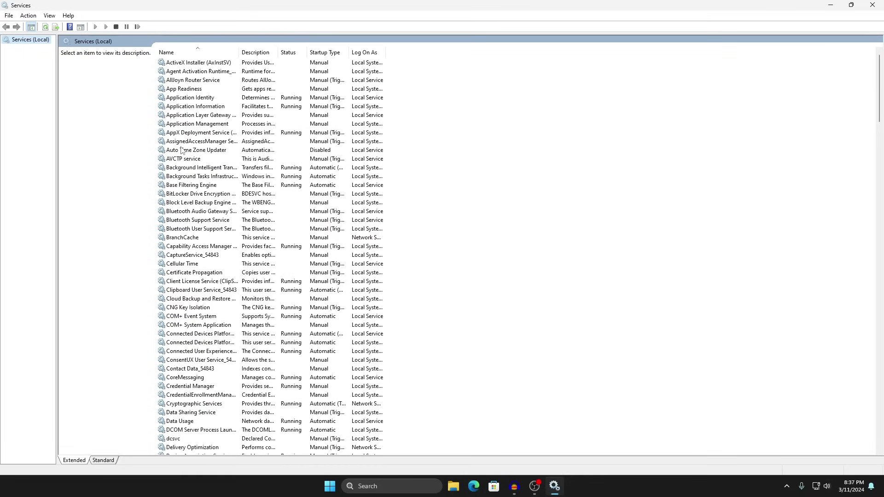
key("alt+Tab")
left_click(201, 229)
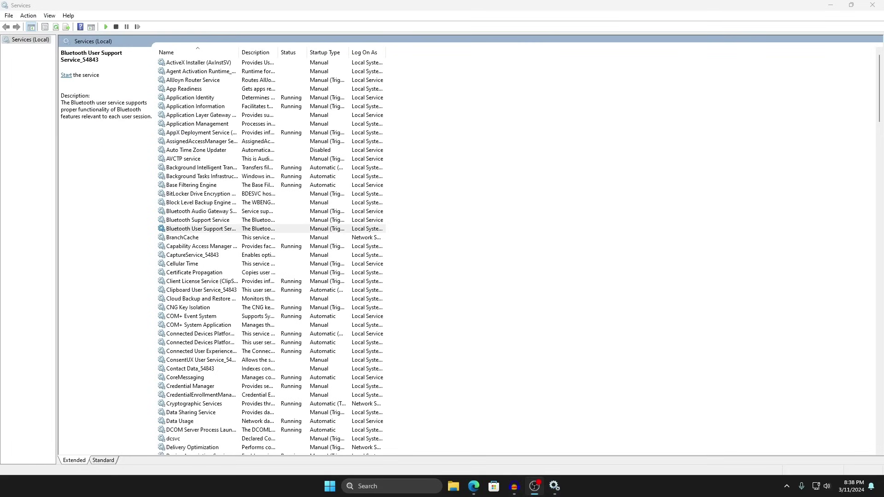
key("alt+Tab")
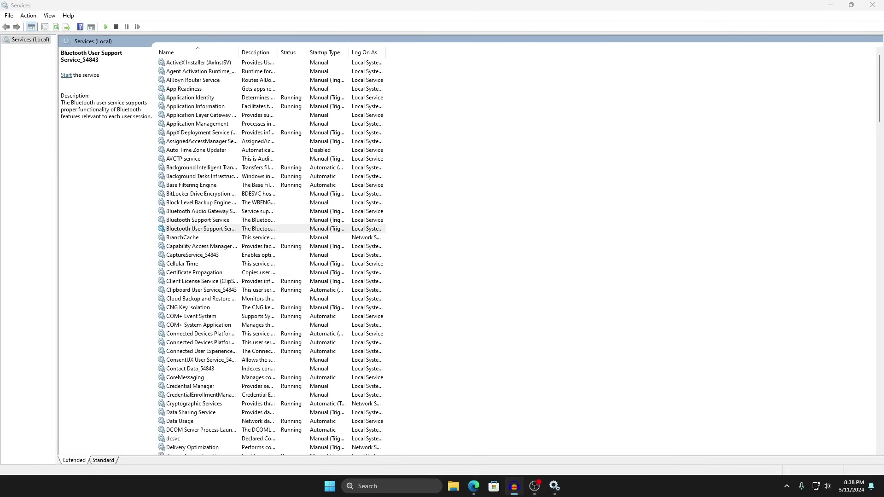
left_click(361, 107)
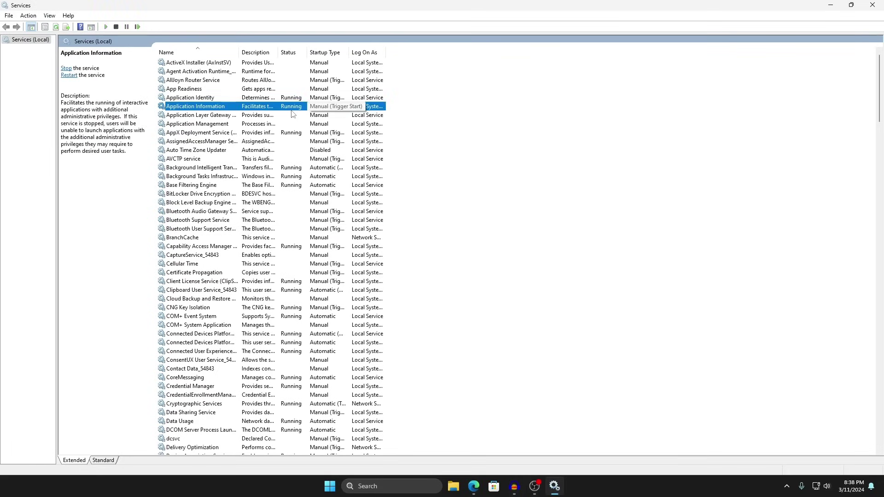
left_click(254, 100)
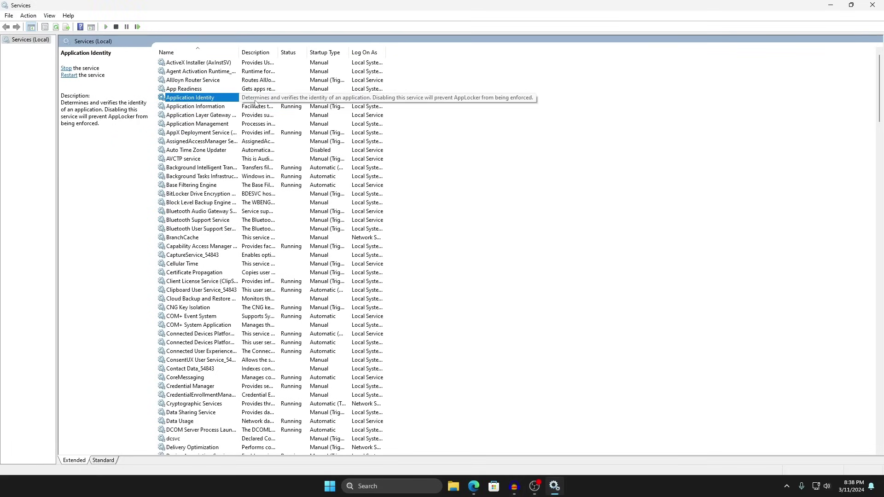
left_click(199, 220)
left_click(194, 229)
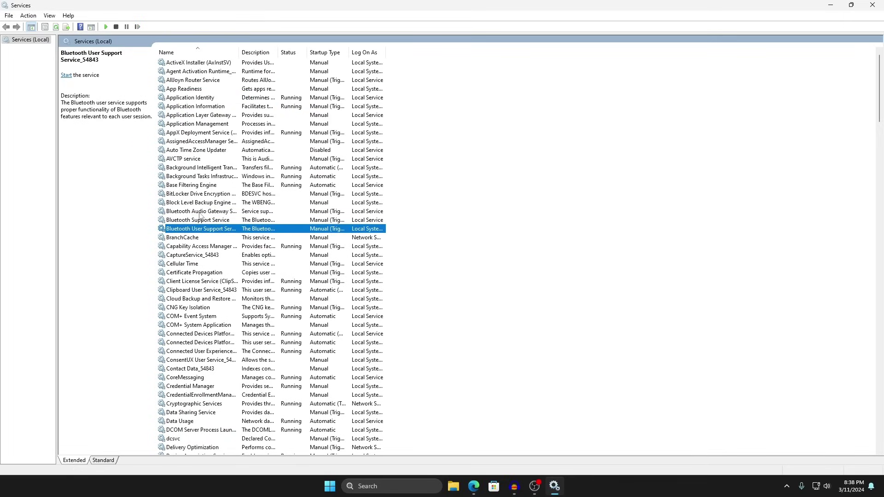
left_click(201, 212)
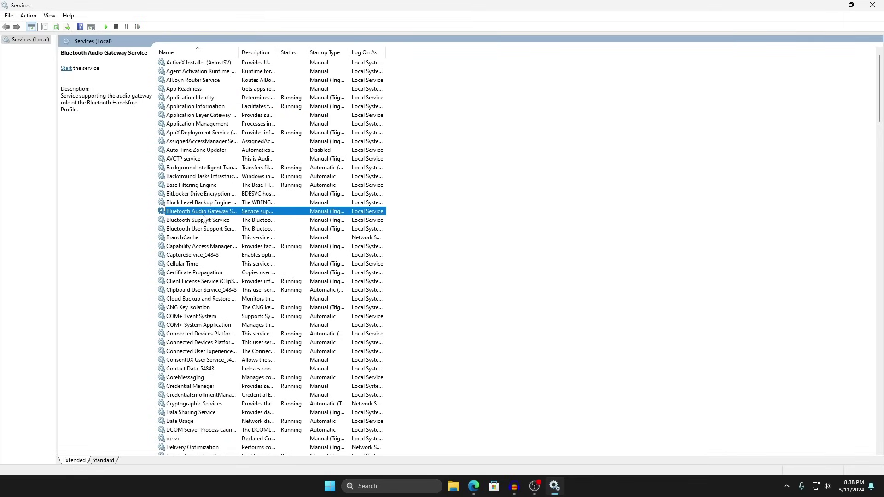
left_click(179, 159)
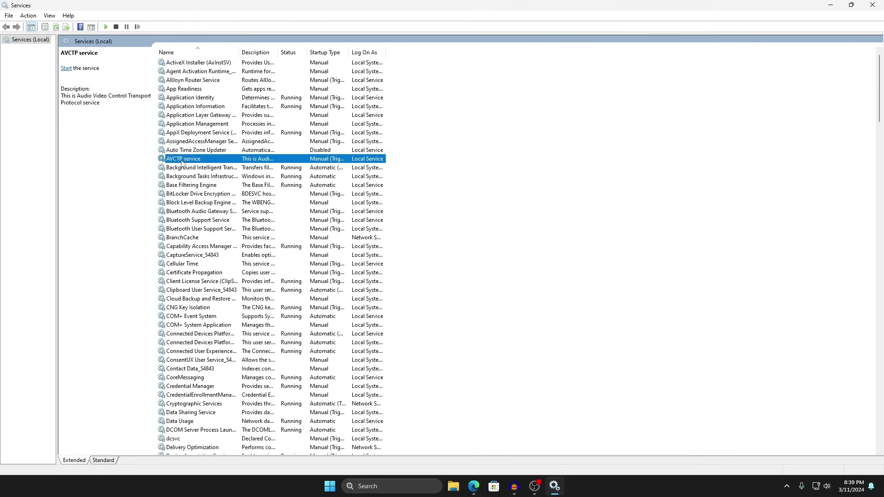
key("c")
key("c")
key("c")
key("c")
key("c")
key("c")
key("c")
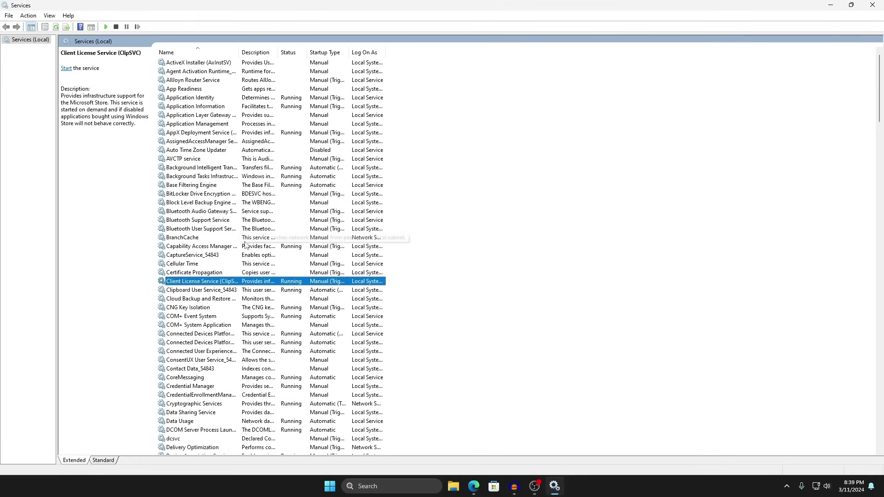
key("c")
key("c")
key("c")
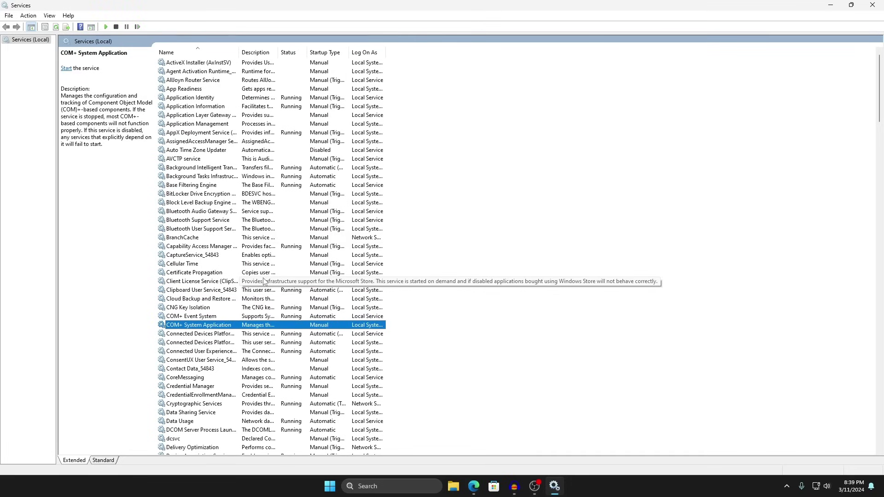
key("c")
key("c")
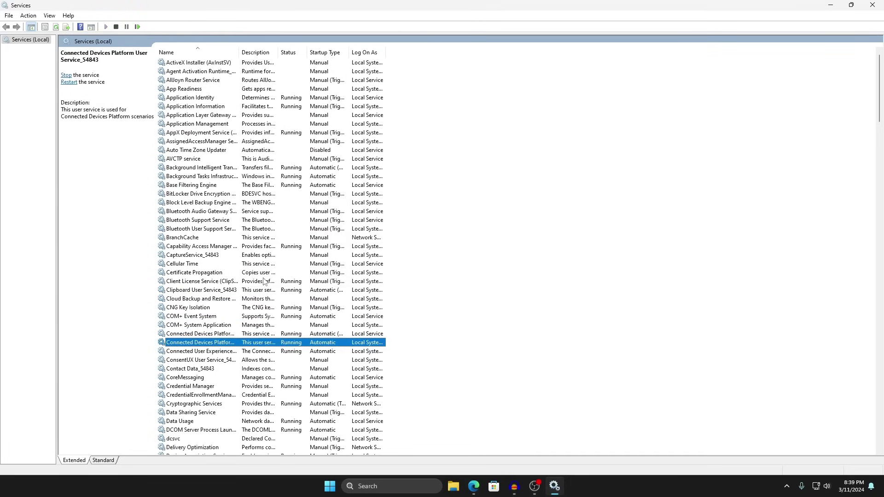
- Set Connected User Experiences and Telemetry's startup type to Disabled and apply it
double_click(226, 350)
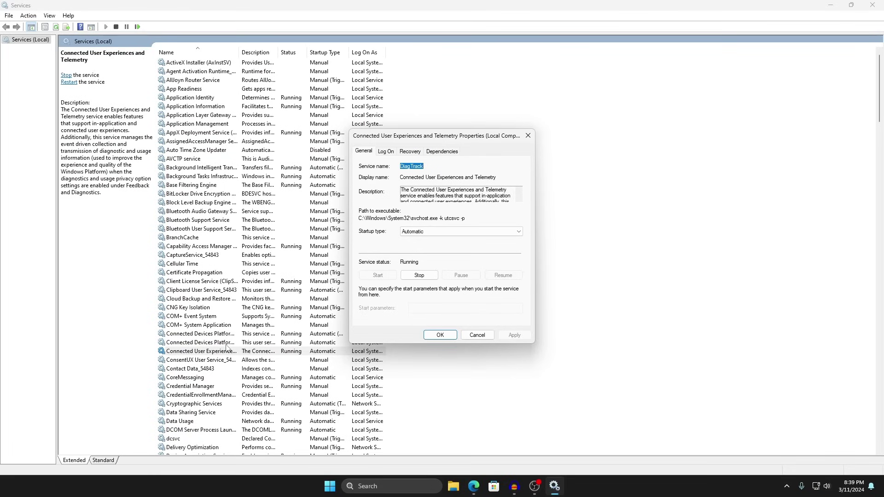
left_click(445, 231)
left_click(460, 258)
left_click(528, 135)
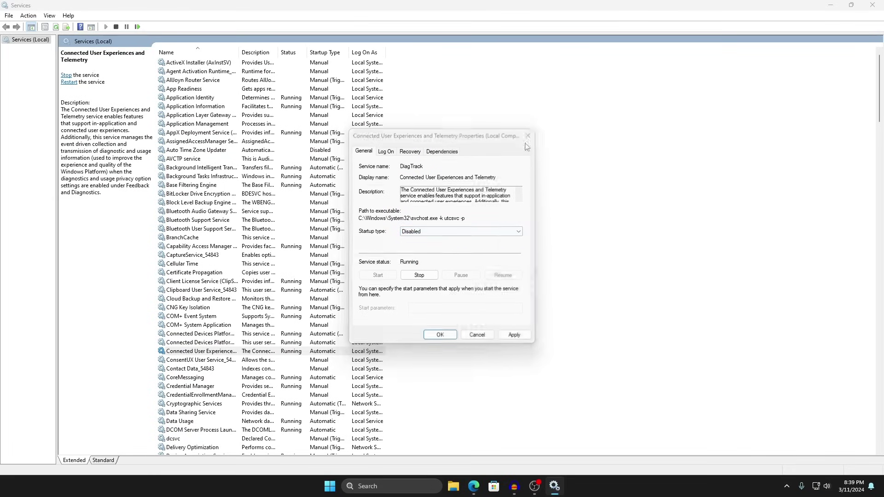
double_click(234, 353)
left_click(415, 231)
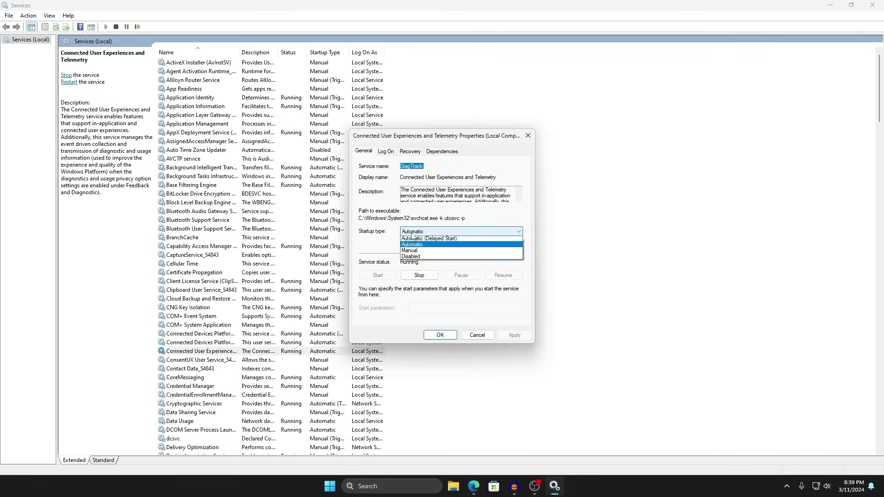
left_click(415, 259)
left_click(514, 335)
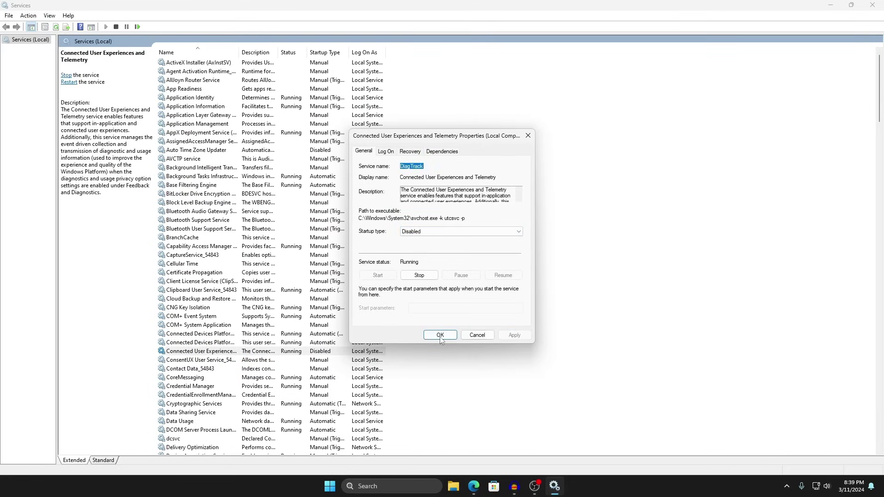
left_click(440, 334)
scroll(277, 322, "down", 9)
left_click(194, 342)
- Set Downloaded Maps Manager's startup type to Disabled
double_click(215, 396)
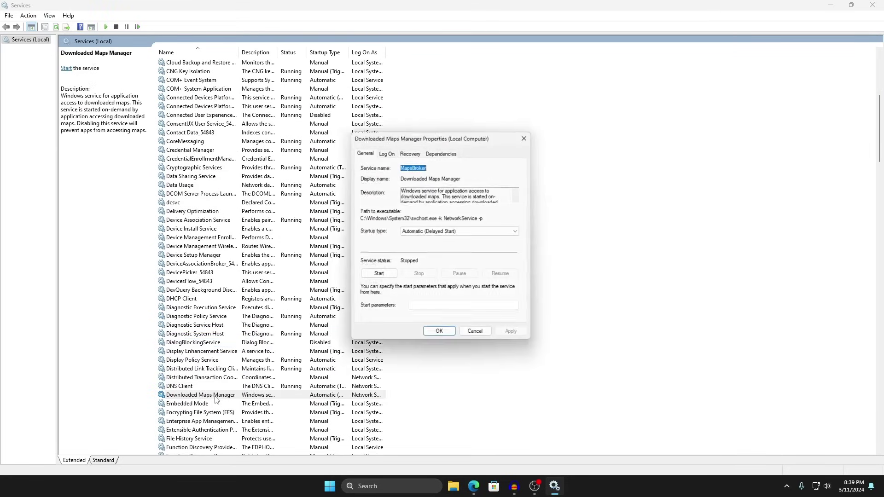
left_click(421, 232)
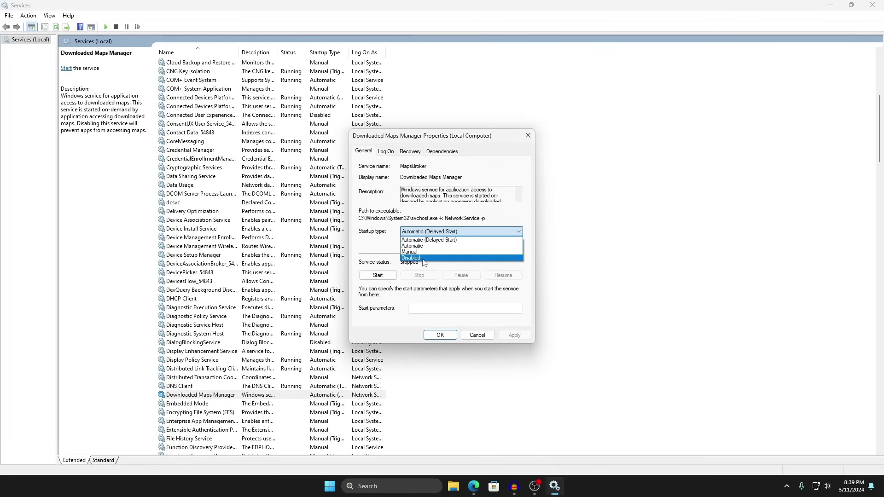
left_click(421, 258)
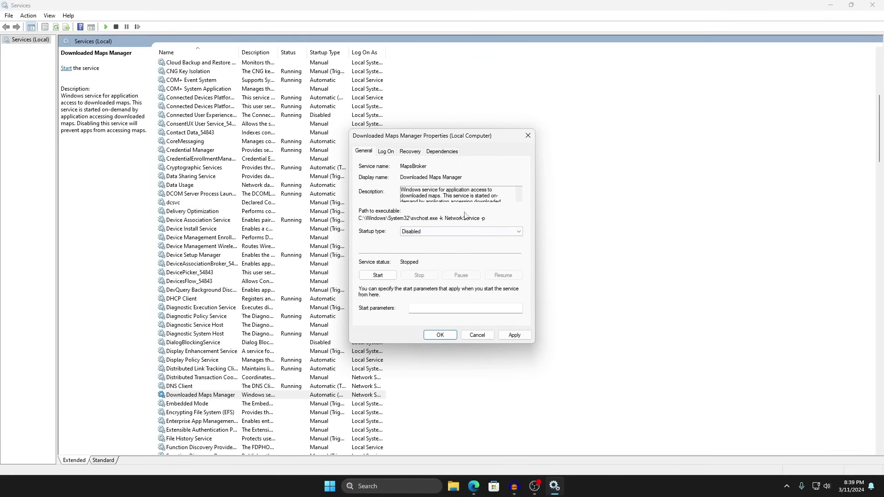
left_click(514, 334)
- Set Print Spooler's startup type to Disabled
key("Return")
key("p")
key("p")
key("p")
key("p")
key("p")
key("p")
key("p")
key("p")
key("p")
key("p")
key("p")
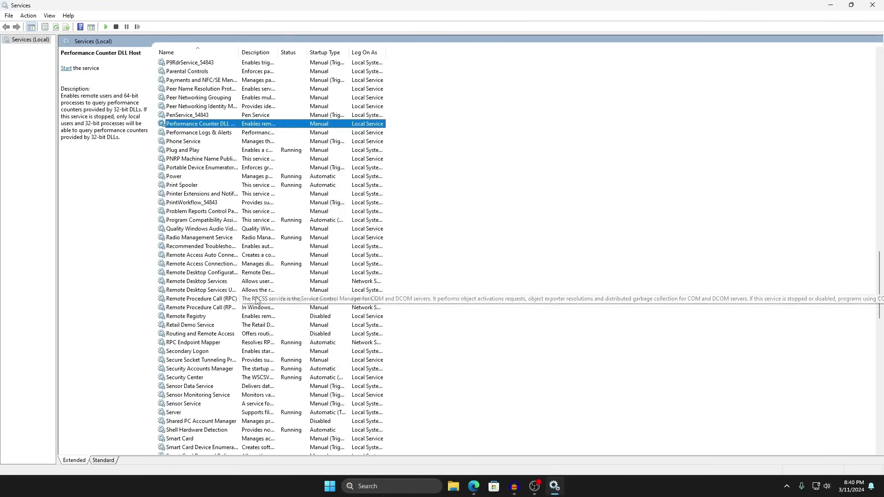
key("p")
key("p")
key("p")
key("p")
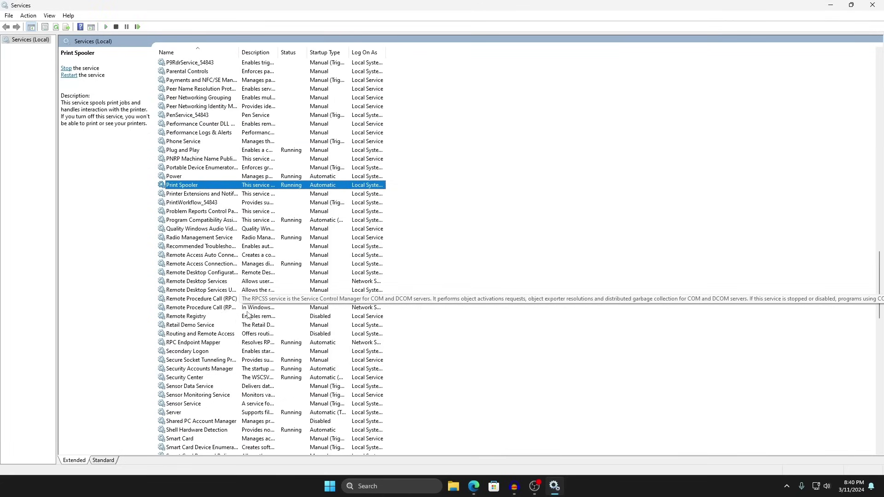
double_click(188, 184)
left_click(417, 232)
left_click(420, 264)
left_click(514, 335)
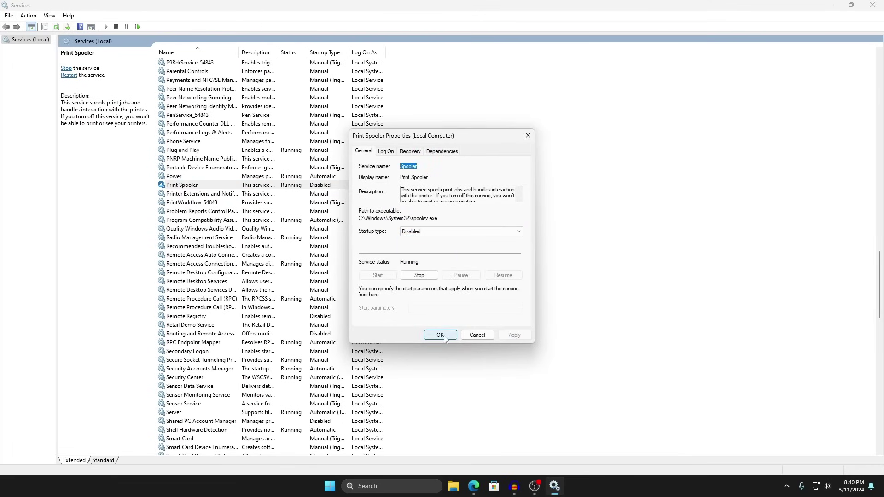